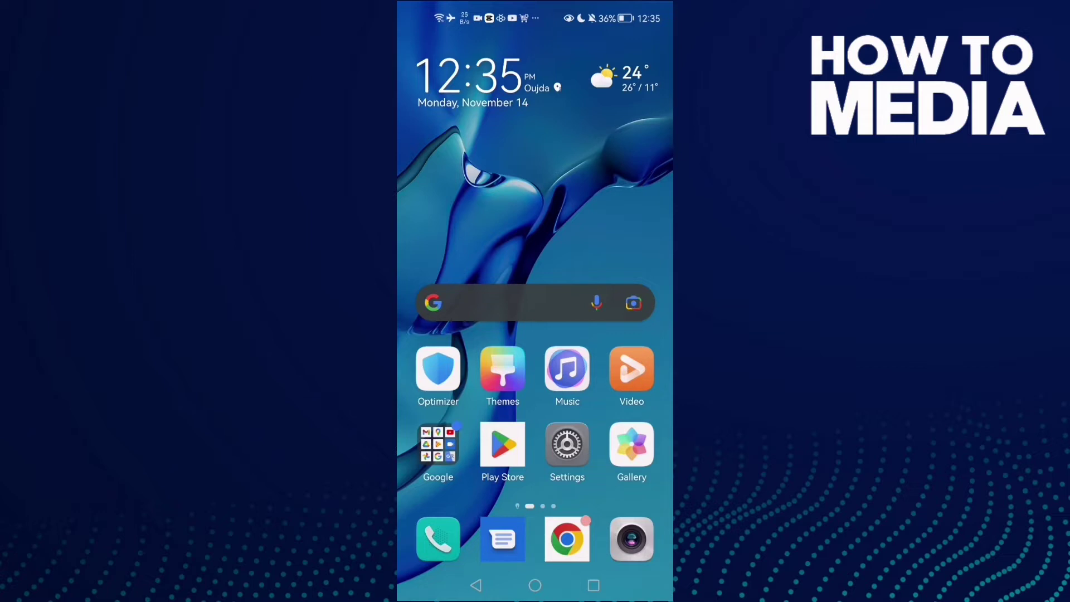
# Open Settings, then Apps, to list all installed apps, including Discord at 137 MB
pyautogui.click(567, 445)
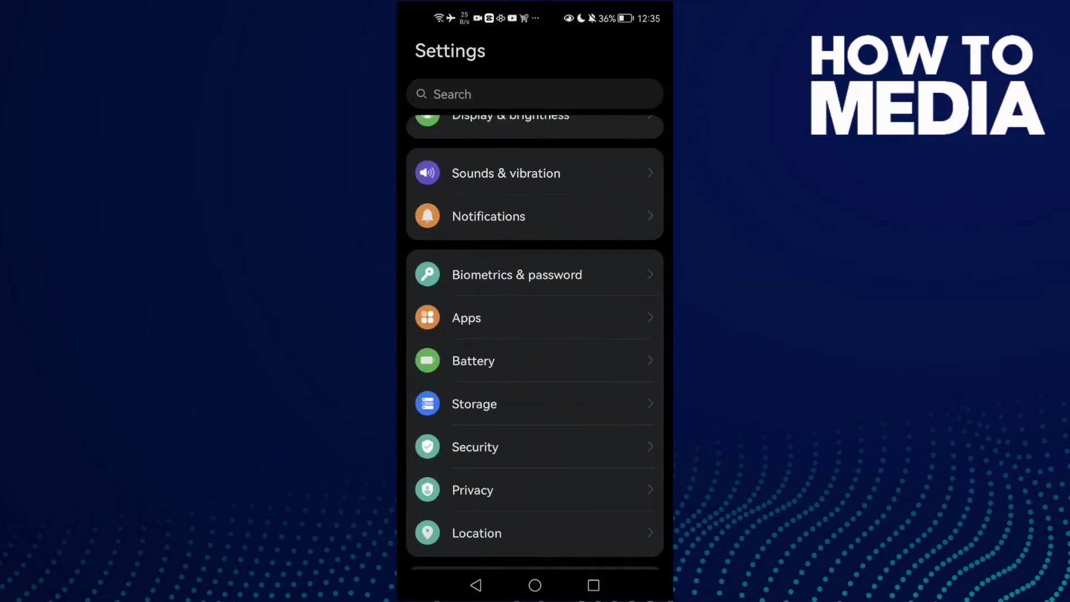
pyautogui.scroll(5, 535, 335)
pyautogui.scroll(-3, 624, 325)
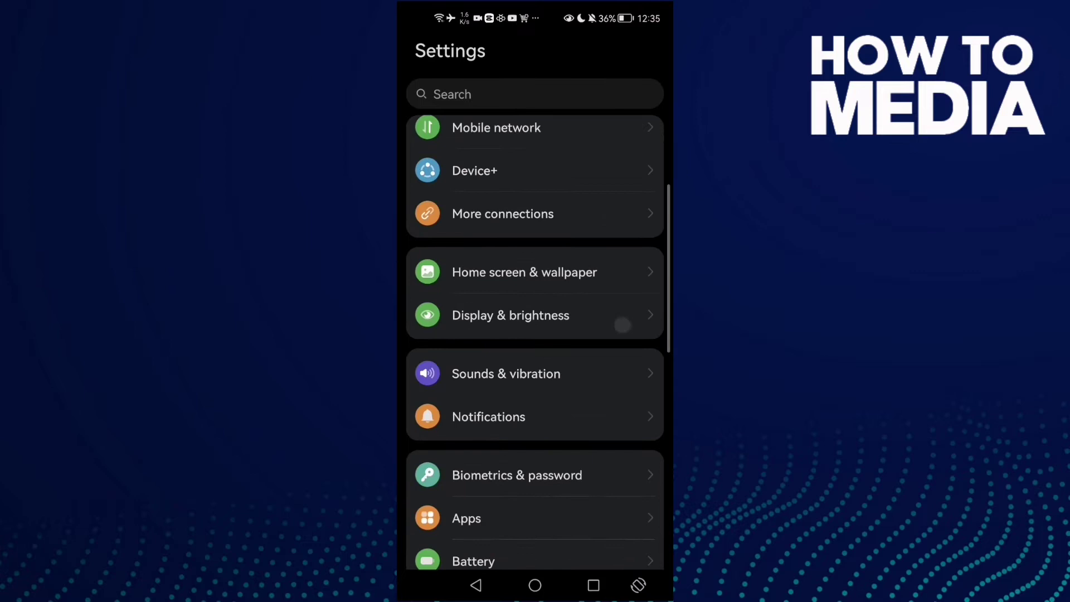
pyautogui.scroll(-3, 586, 349)
pyautogui.scroll(-3, 605, 366)
pyautogui.scroll(2, 595, 347)
pyautogui.click(592, 261)
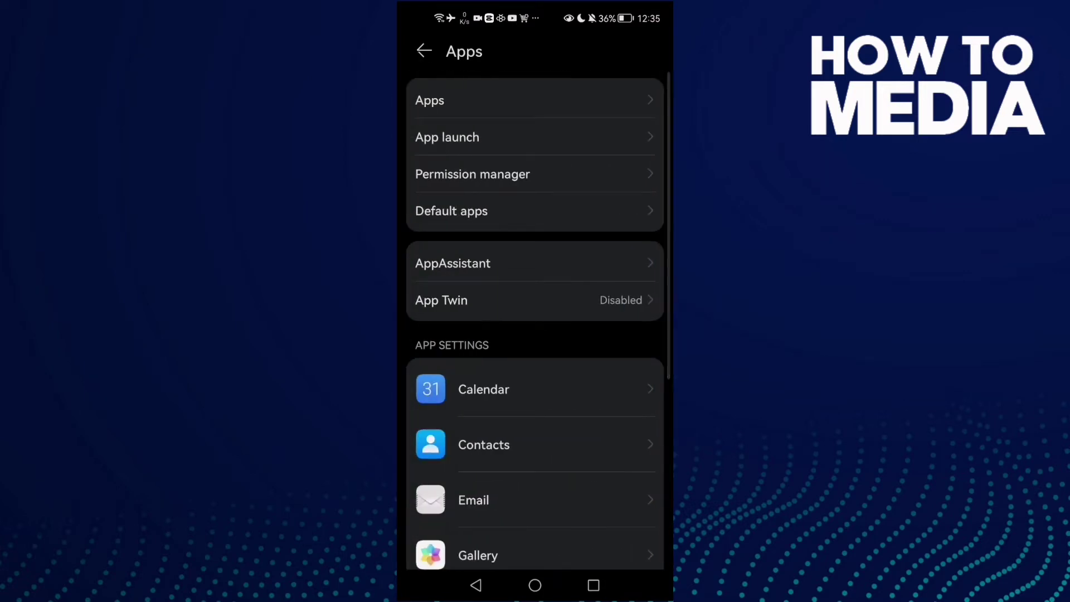
pyautogui.click(645, 105)
pyautogui.scroll(5, 613, 327)
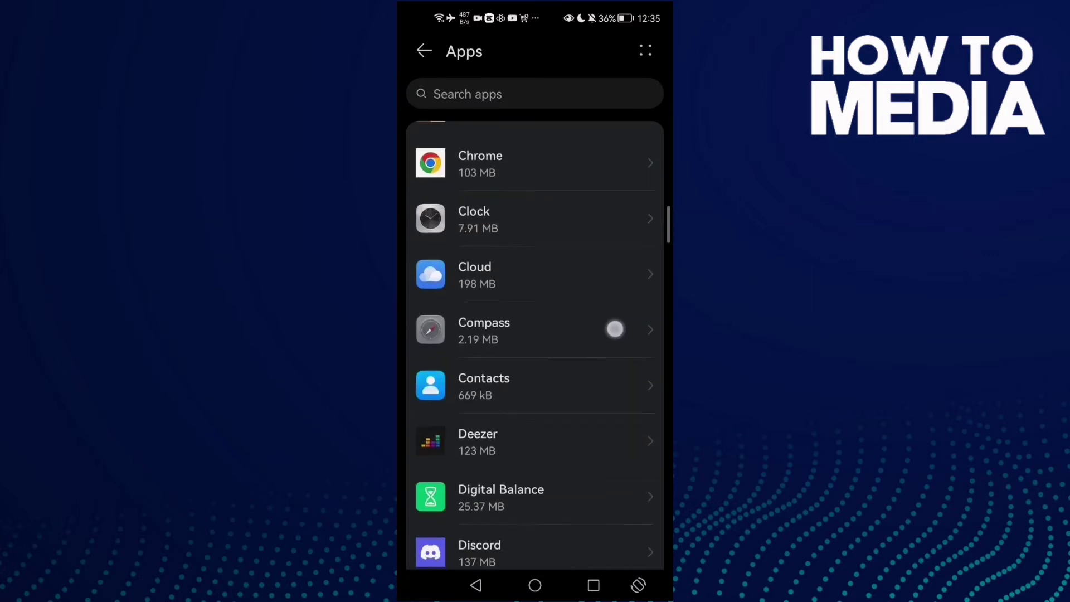
pyautogui.scroll(-3, 624, 294)
pyautogui.scroll(-2, 616, 318)
pyautogui.scroll(-1, 589, 296)
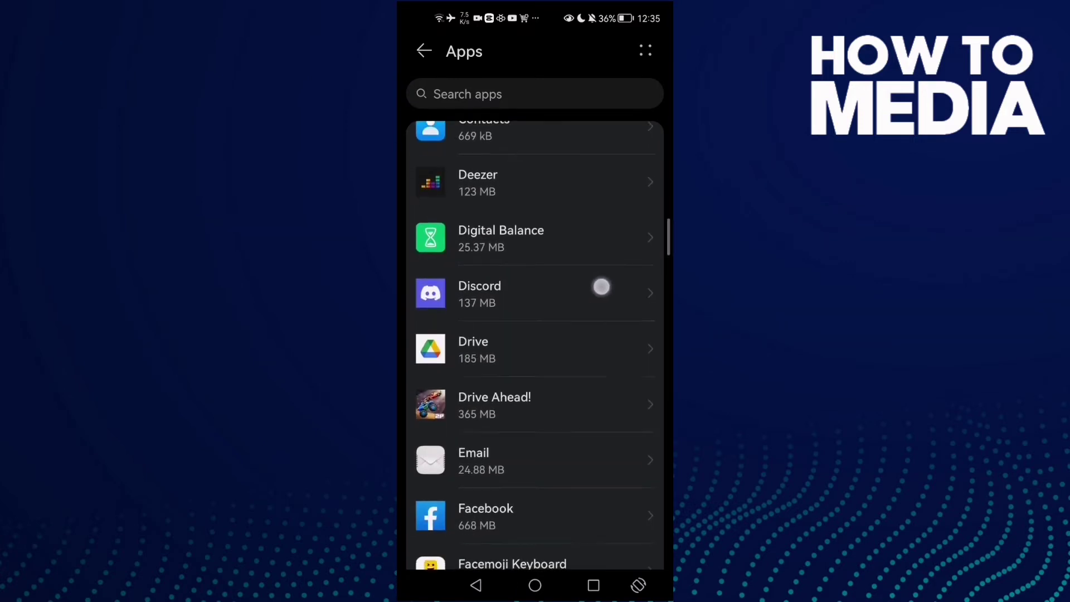
# Force-stop Discord from its App info page
pyautogui.click(480, 291)
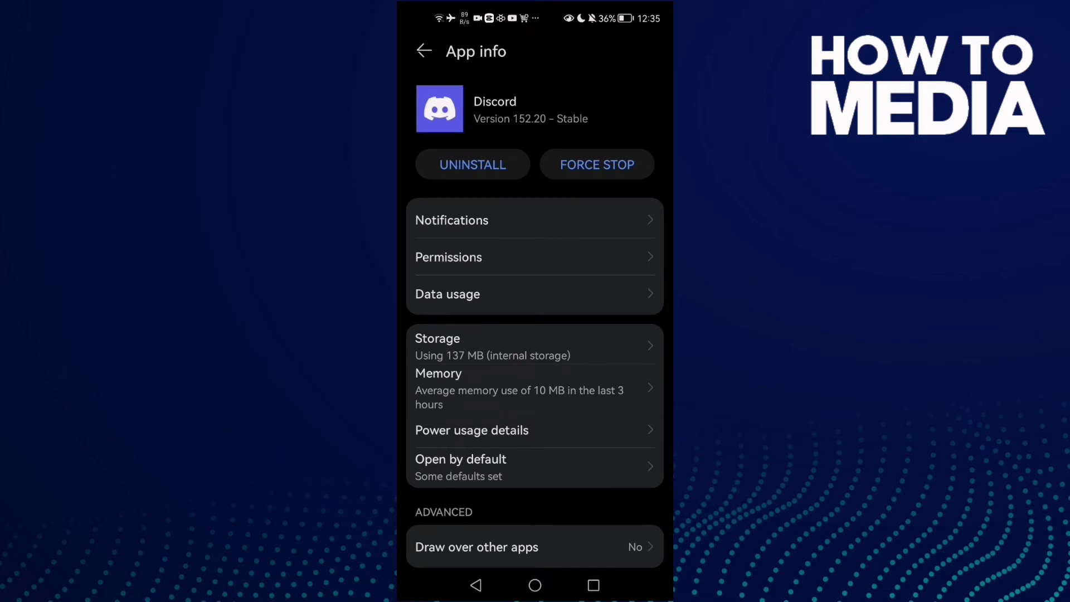
pyautogui.click(633, 158)
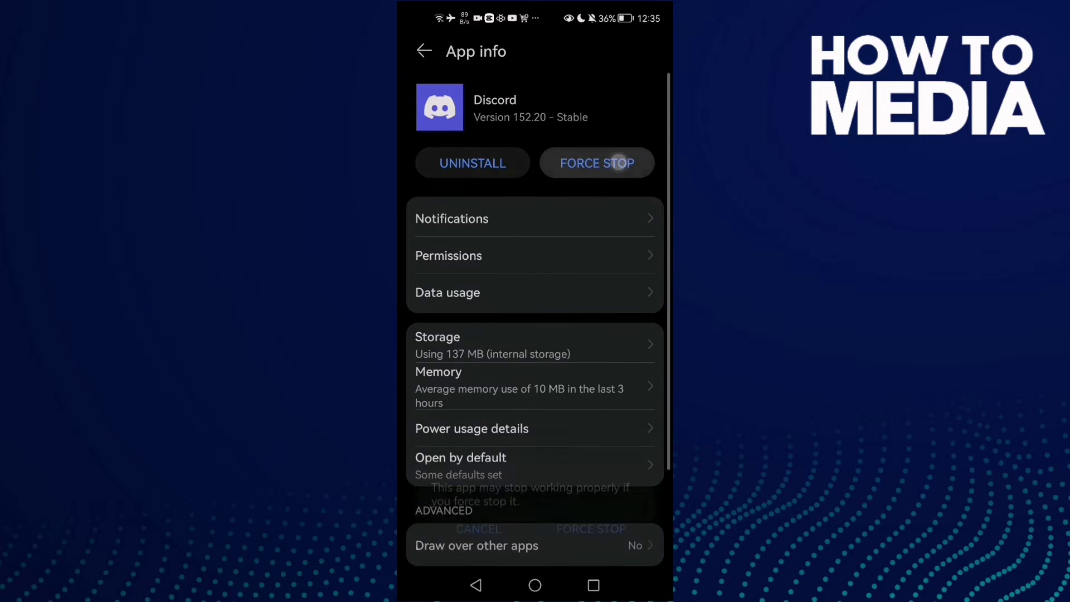
pyautogui.click(594, 520)
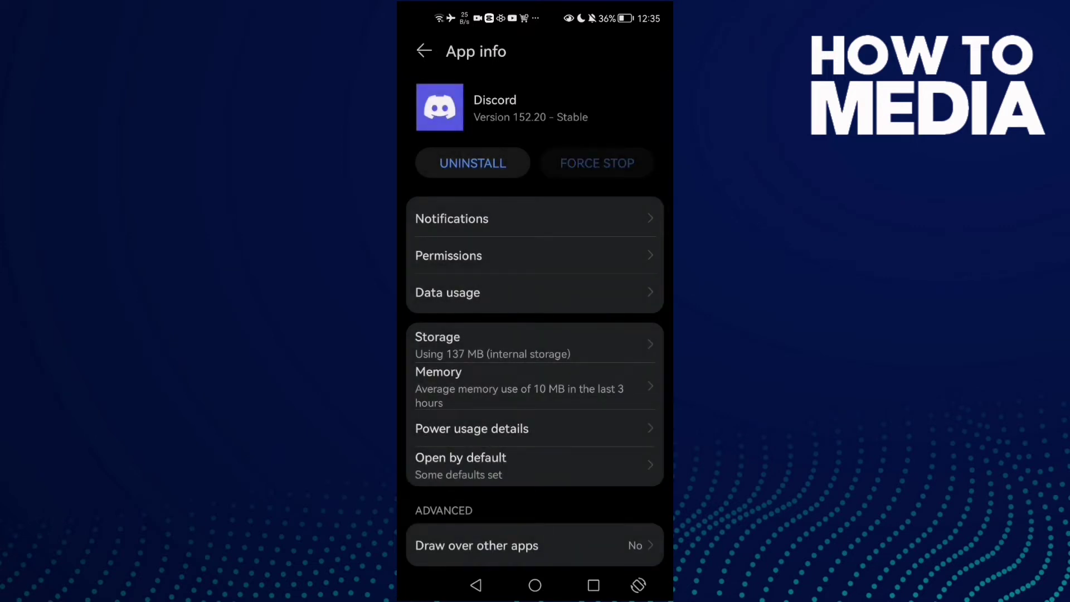
# Clear Discord's cache to 0 B and return to its App info
pyautogui.click(493, 344)
pyautogui.click(535, 432)
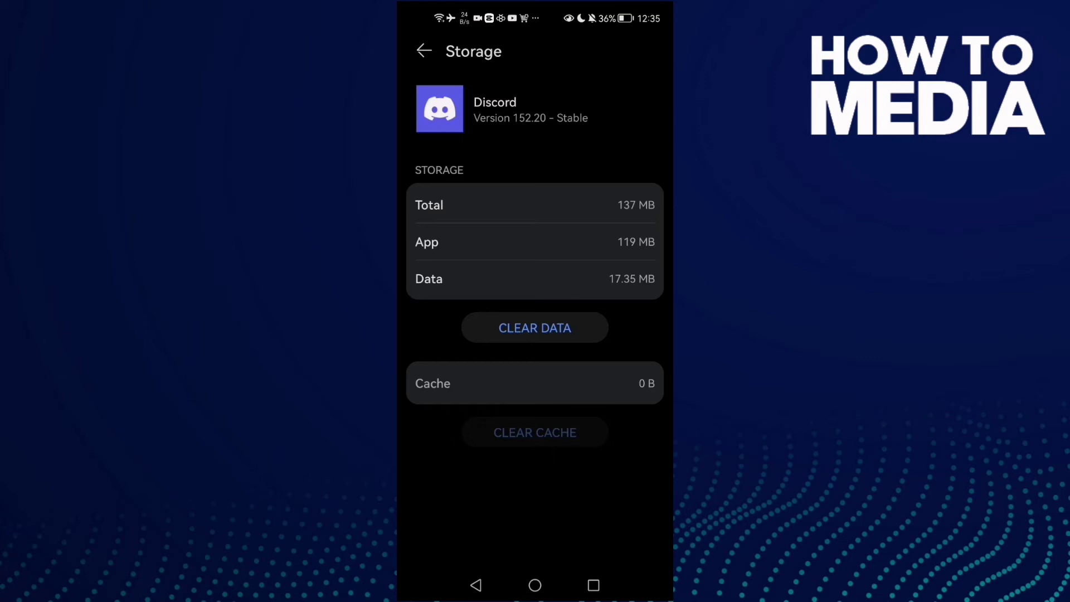
pyautogui.click(476, 585)
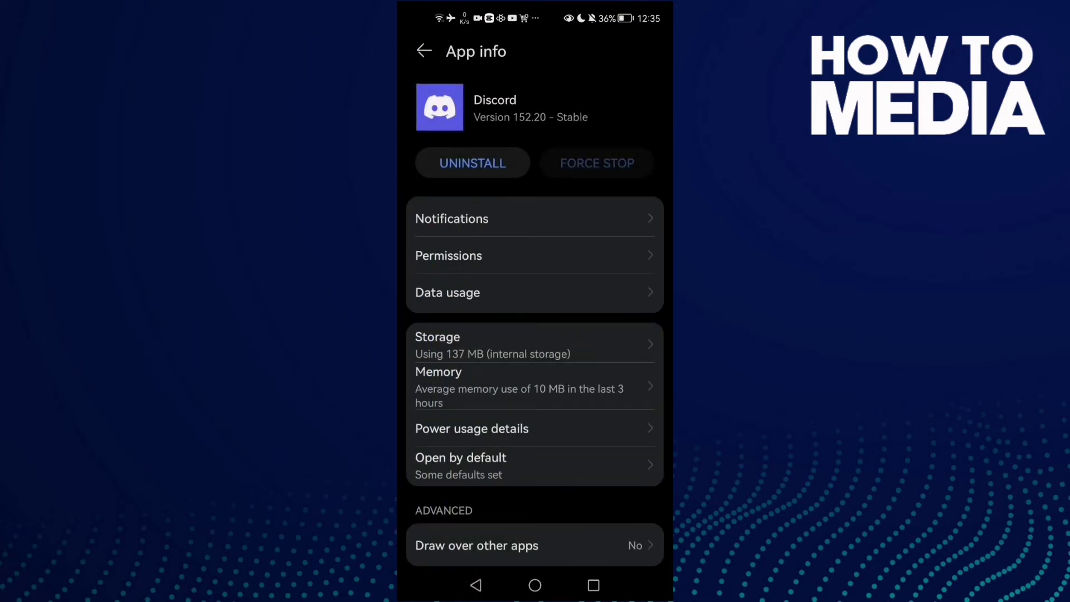
# View the Storage Clean Up junk-file suggestions, then go to the home screen
pyautogui.click(476, 586)
pyautogui.click(476, 586)
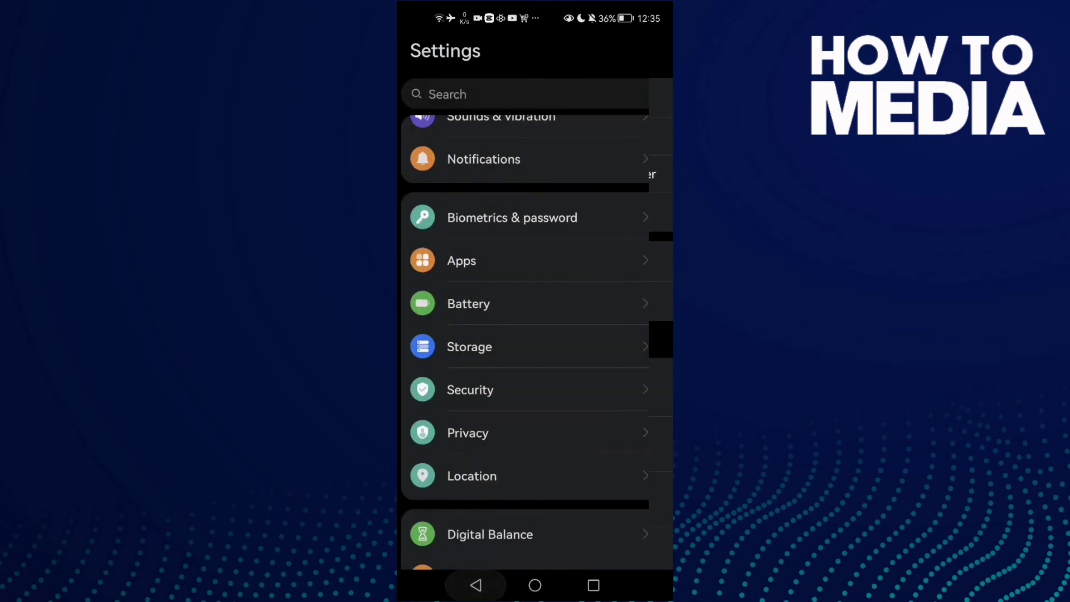
pyautogui.click(531, 348)
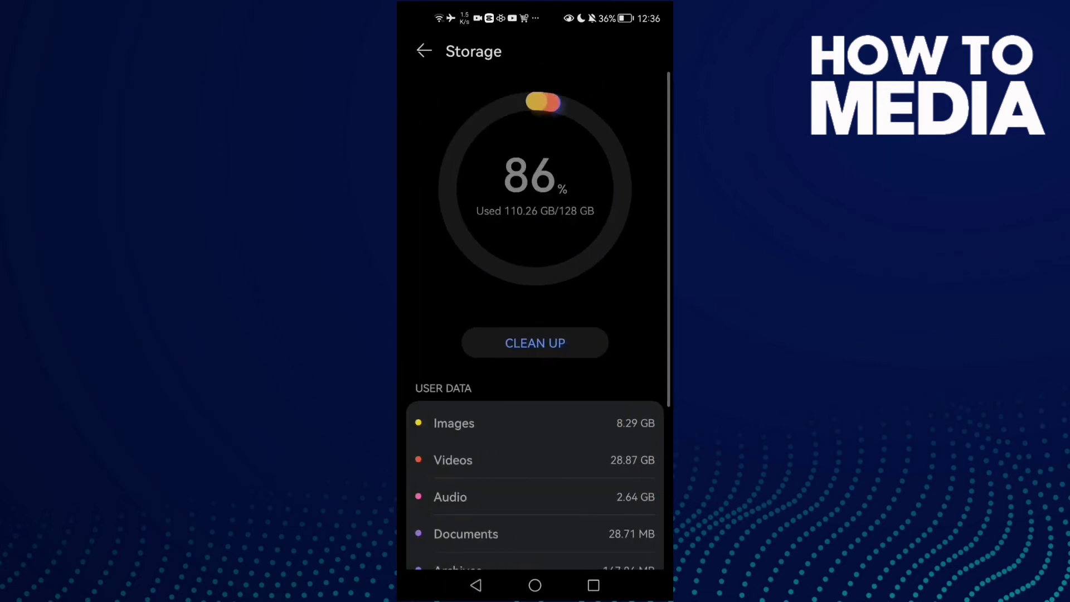
pyautogui.moveTo(569, 344); pyautogui.dragTo(544, 312)
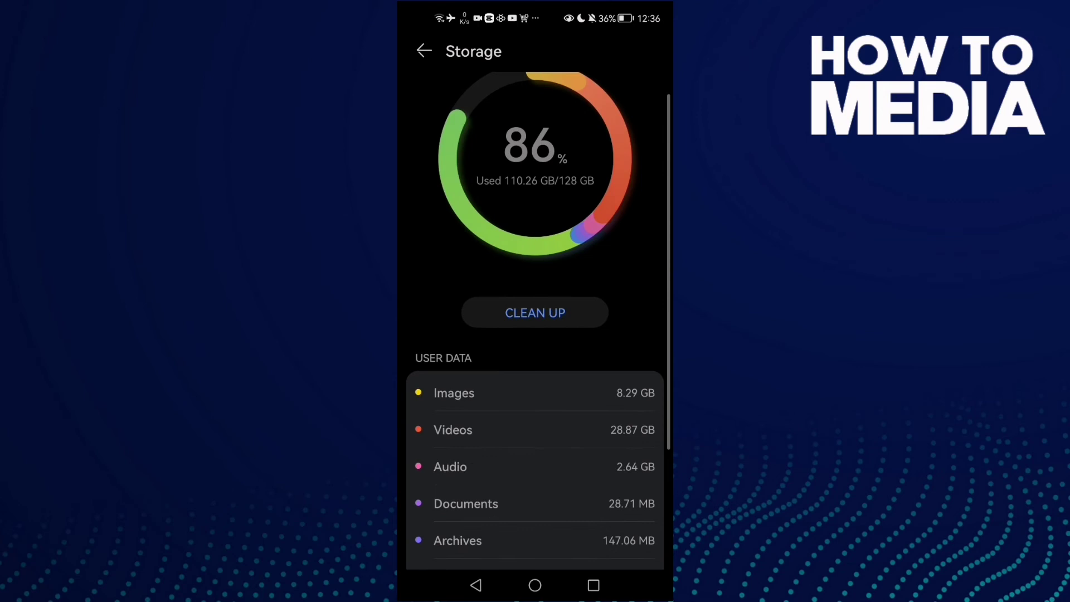
pyautogui.click(555, 311)
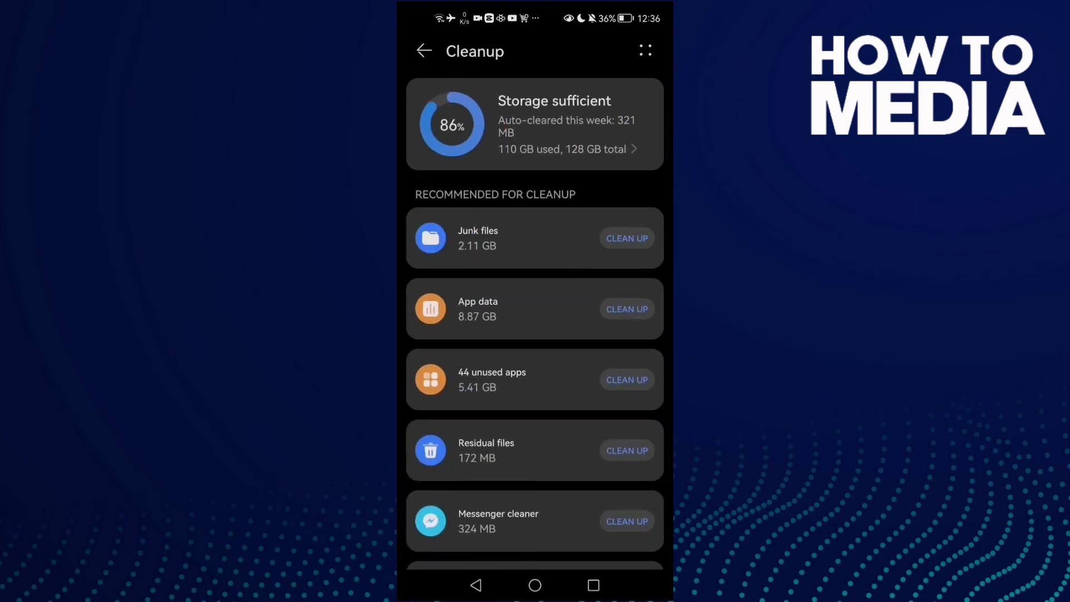
pyautogui.scroll(-5, 591, 276)
pyautogui.scroll(3, 535, 335)
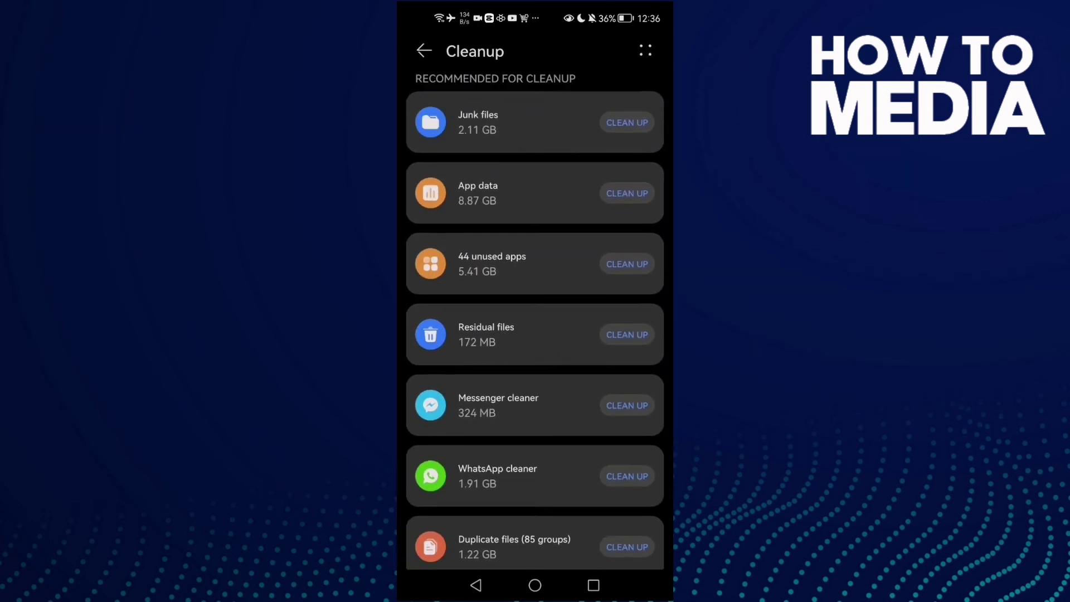
pyautogui.scroll(3, 535, 334)
pyautogui.click(535, 586)
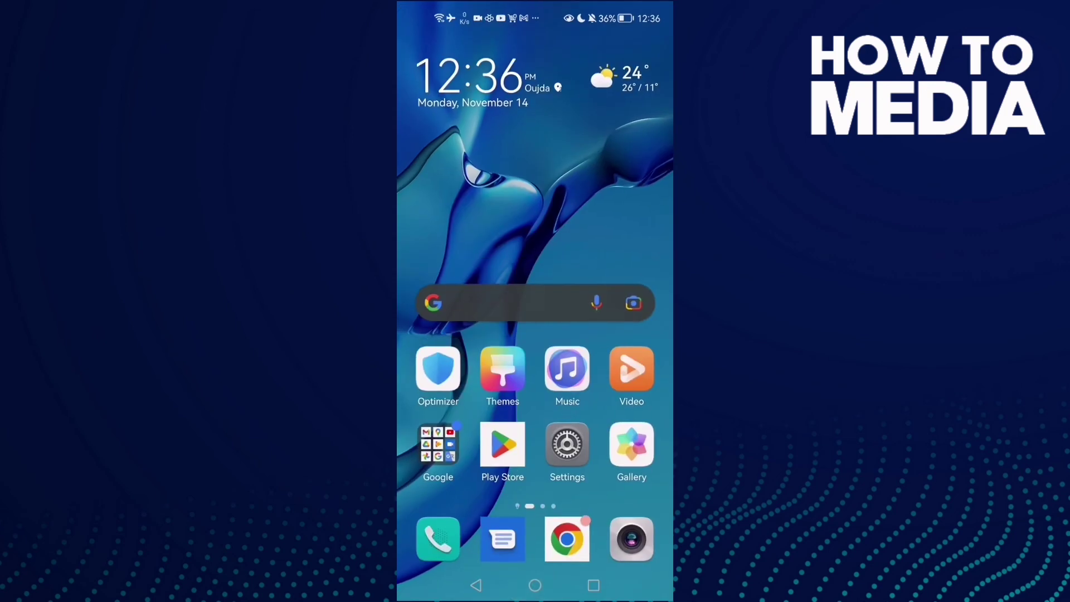